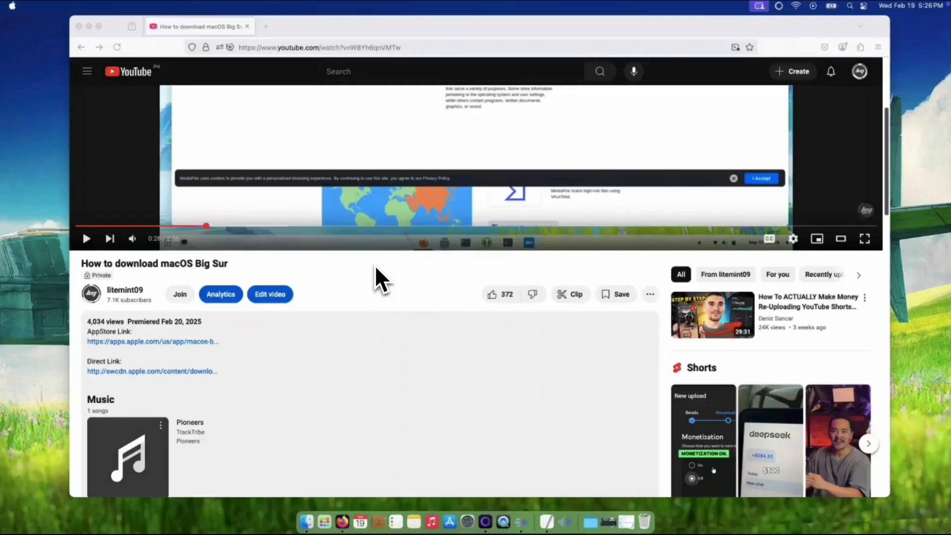
# - Follow the tutorial's macOS Big Sur App Store link and allow it to open in App Store
pyautogui.click(375, 268)
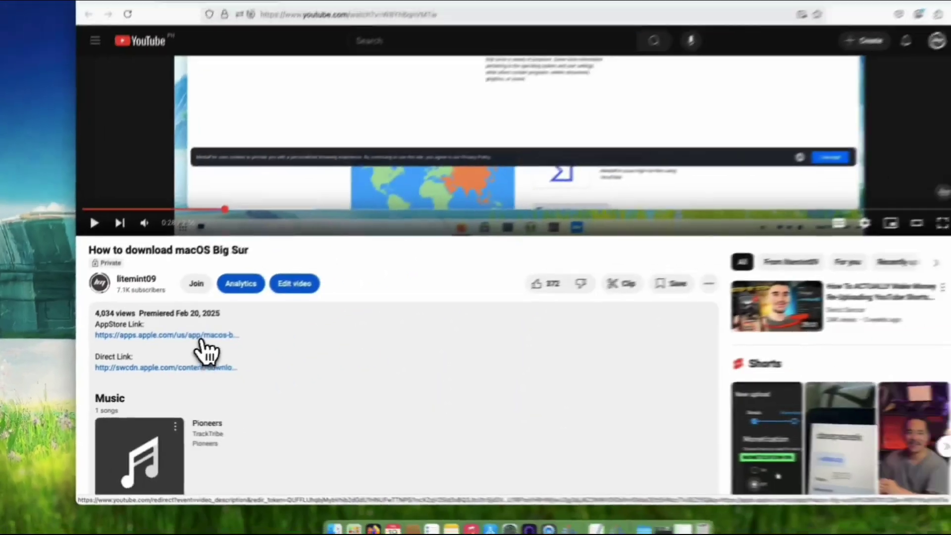
pyautogui.click(312, 275)
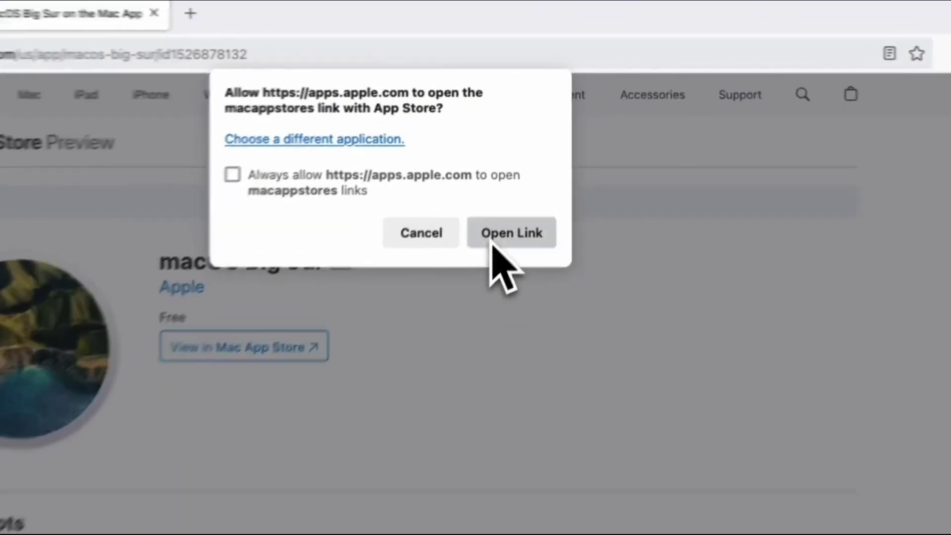
pyautogui.click(539, 141)
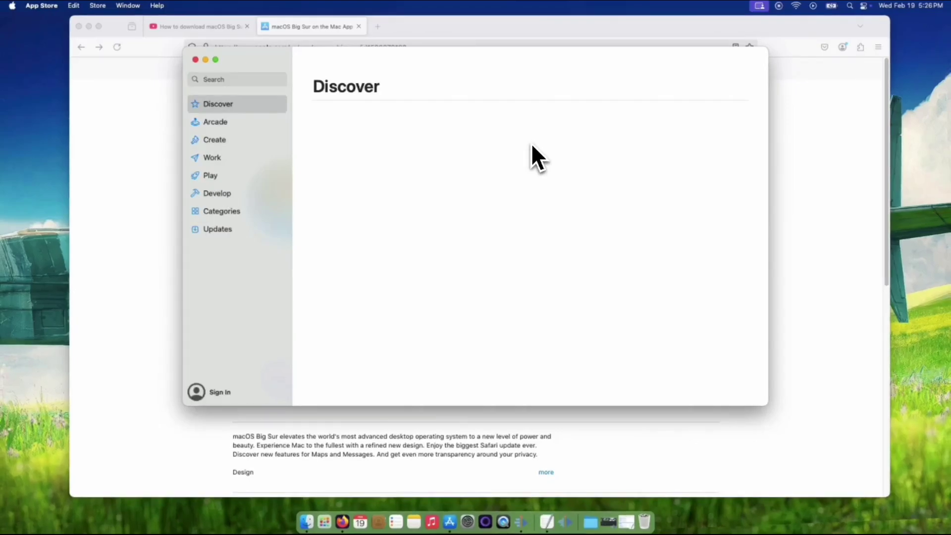
# - Minimize Firefox and choose Get on the macOS Big Sur App Store page
pyautogui.click(89, 27)
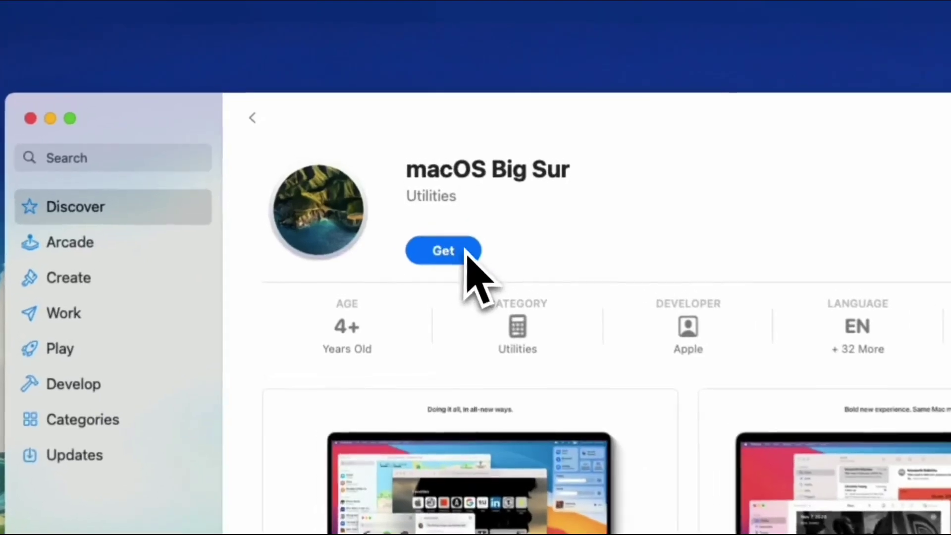
pyautogui.click(446, 256)
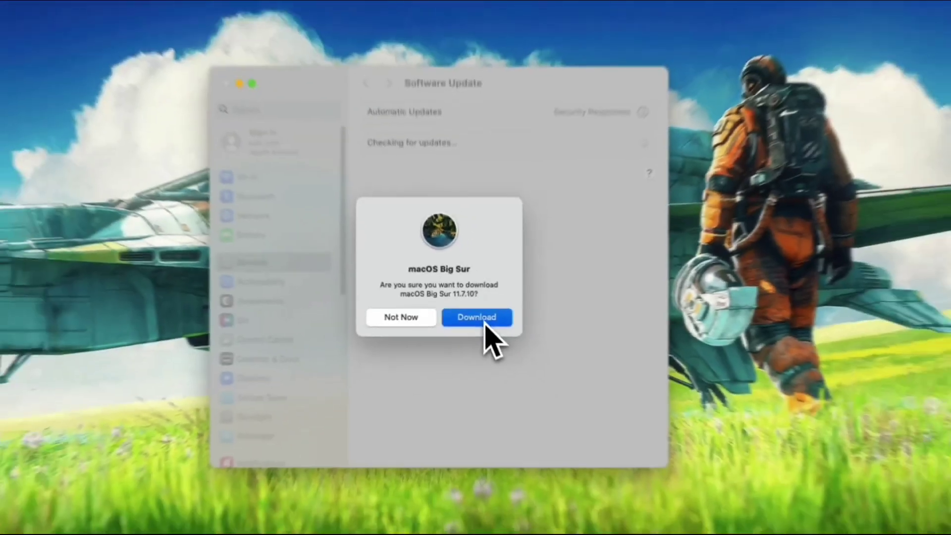
# - Confirm the macOS Big Sur 11.7.10 download, starting the 12.42 GB installer download
pyautogui.click(506, 326)
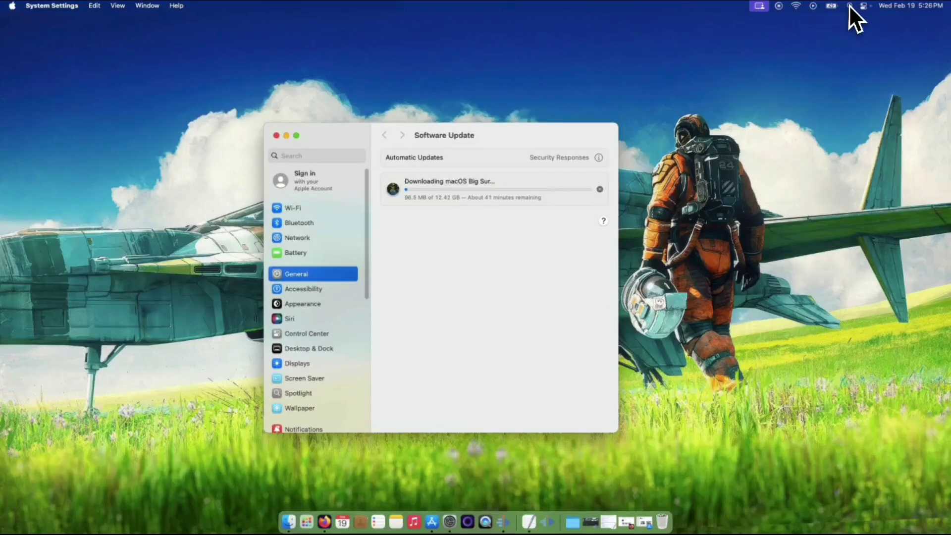
pyautogui.click(850, 6)
# - Launch Terminal through Spotlight, reposition its window and enlarge its font
pyautogui.write('terminal')
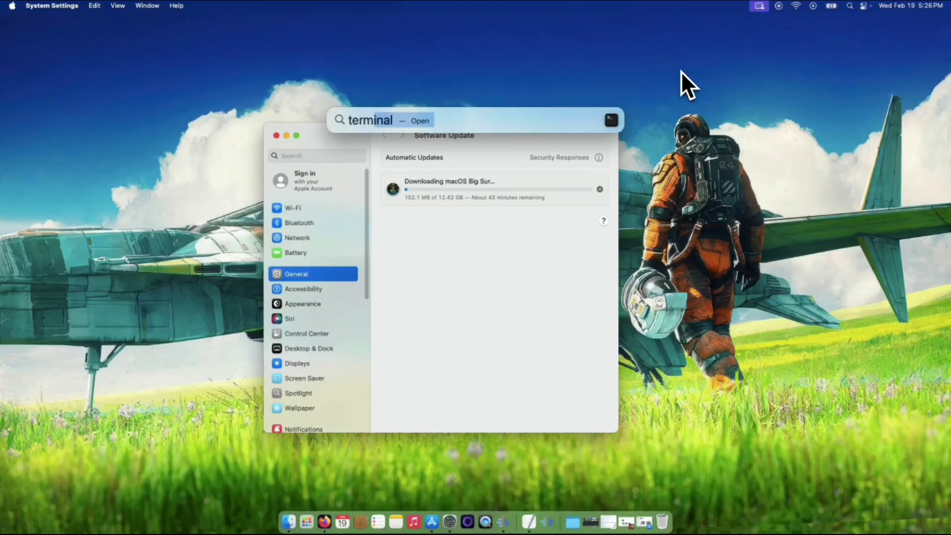
pyautogui.press('Return')
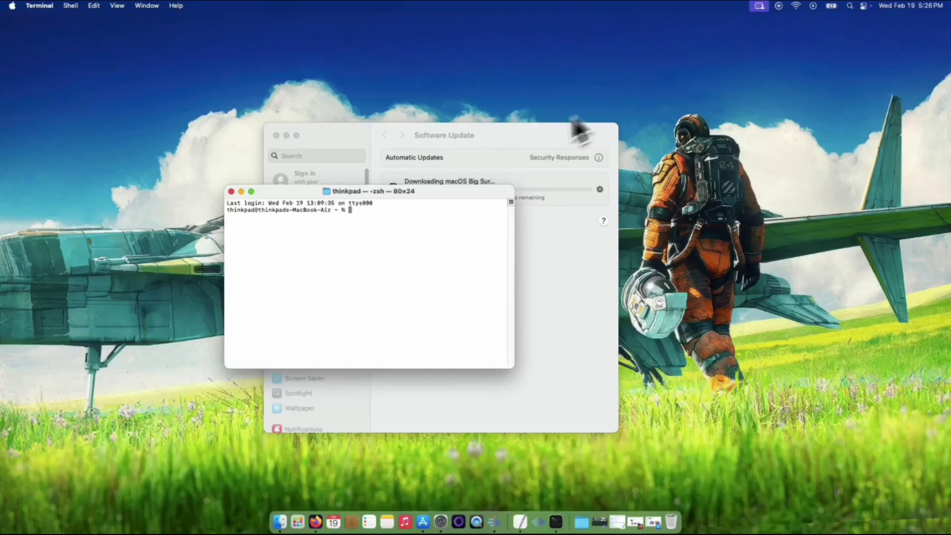
pyautogui.moveTo(445, 196); pyautogui.dragTo(512, 283)
pyautogui.press('super+plus')
pyautogui.press('super+plus')
pyautogui.press('super+plus')
pyautogui.press('super+plus')
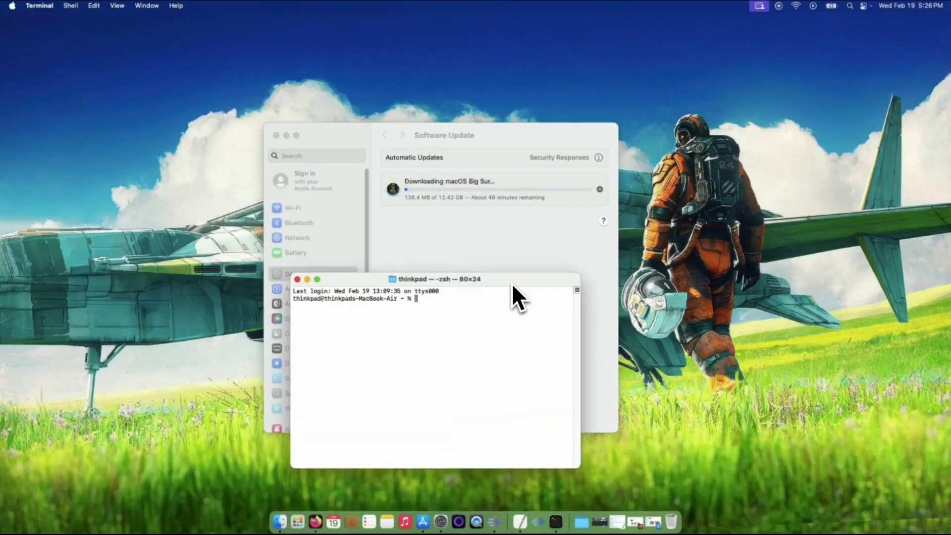
pyautogui.moveTo(513, 283); pyautogui.dragTo(467, 249)
# - Run ping swcdn.apple.com and confirm replies from 17.253.87.198
pyautogui.write('ping swcdn.apple.com')
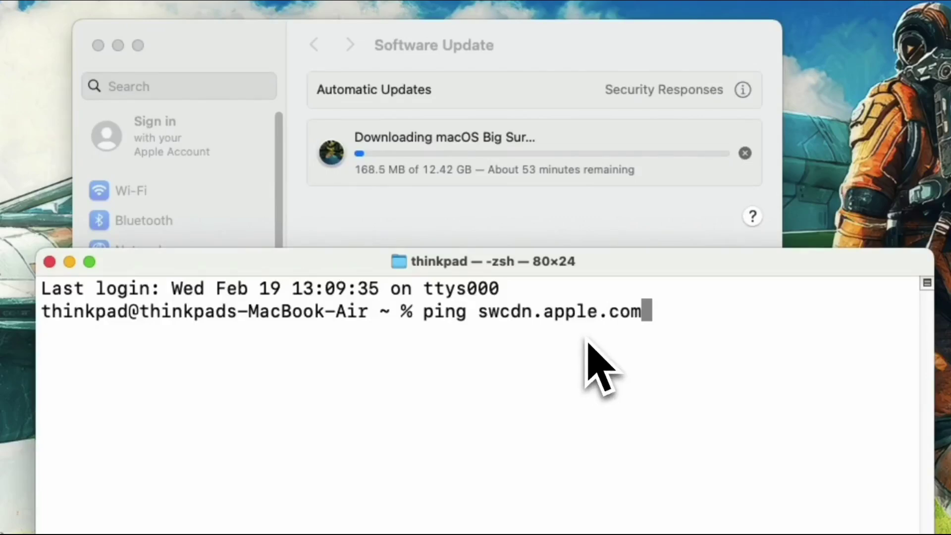
pyautogui.press('Return')
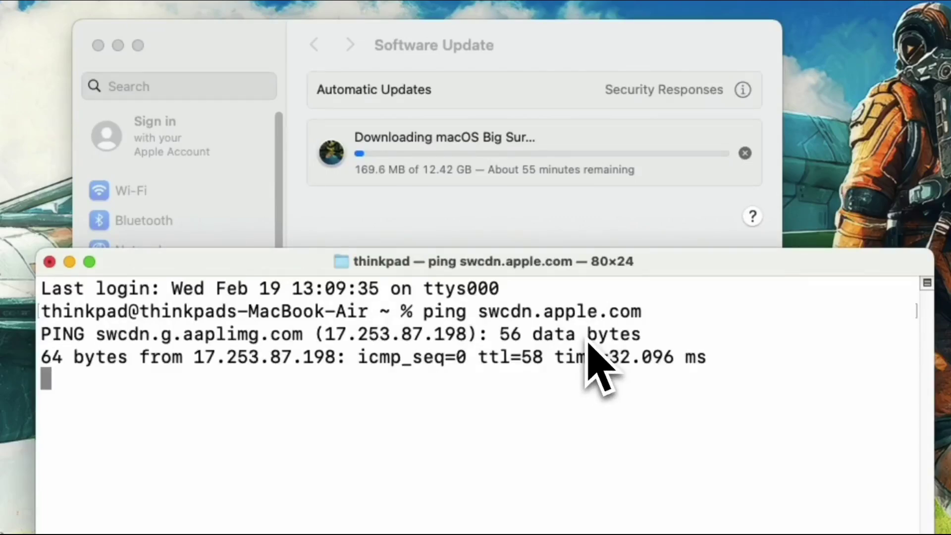
pyautogui.click(414, 213)
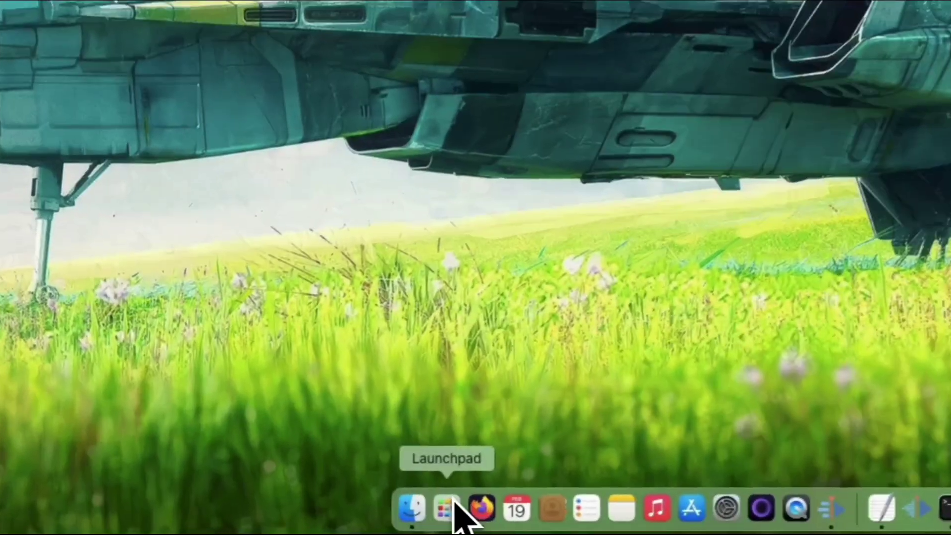
# - Look for the Install macOS Big Sur app in Launchpad and the Finder Applications folder
pyautogui.click(453, 510)
pyautogui.scroll(-3, 347, 411)
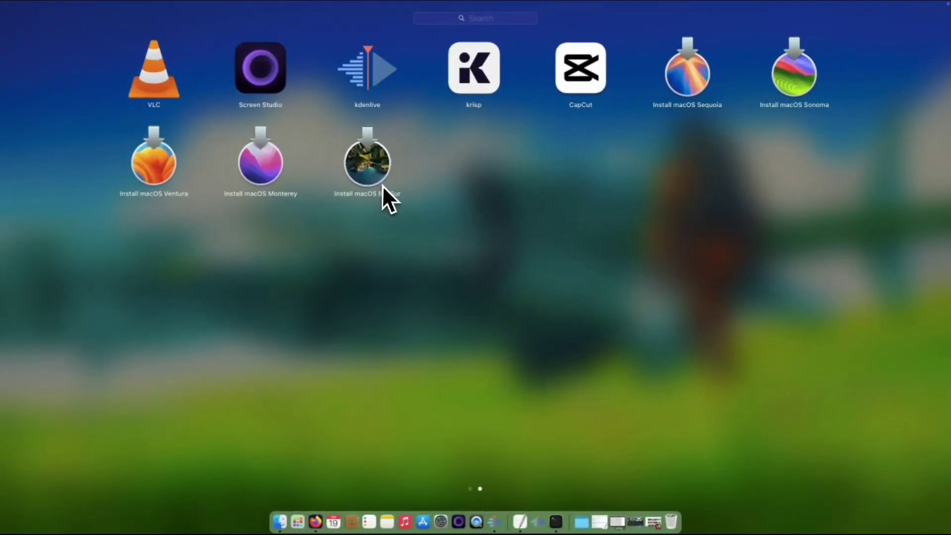
pyautogui.click(280, 522)
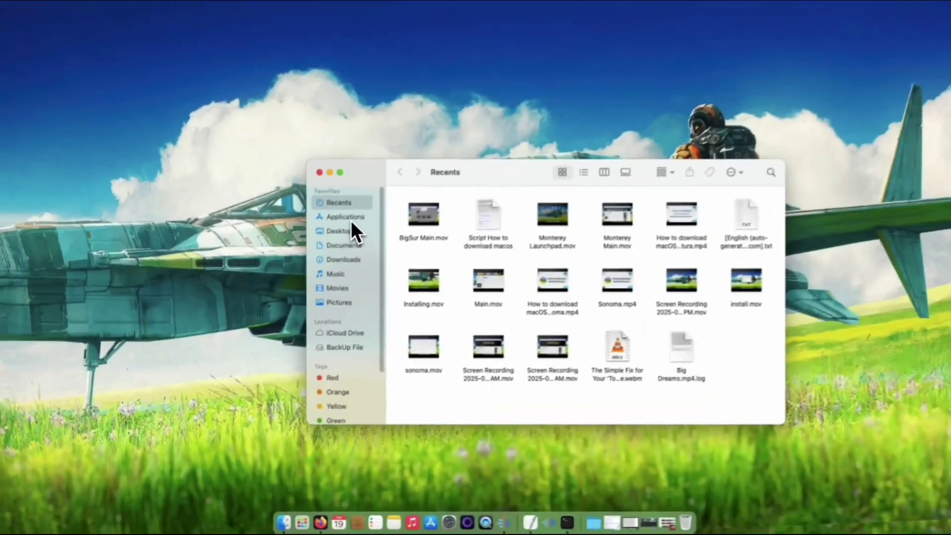
pyautogui.click(349, 219)
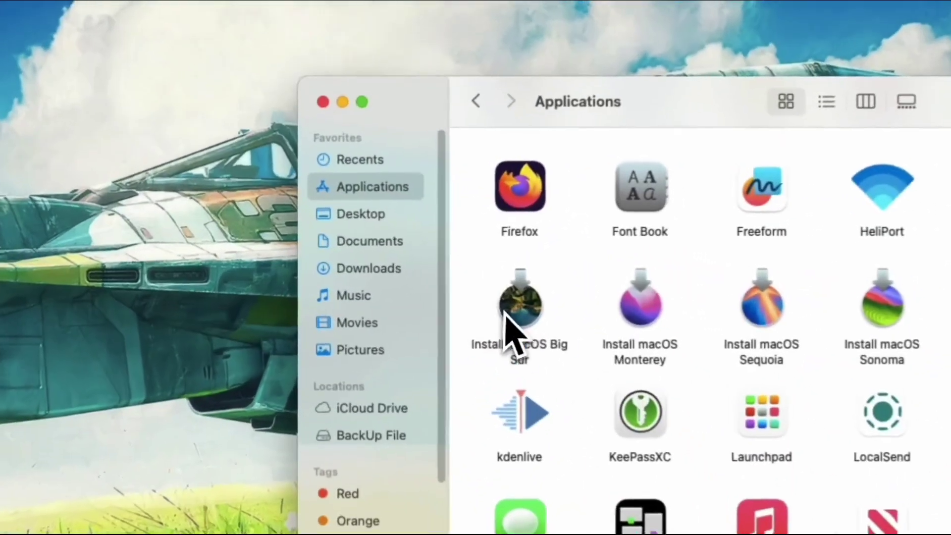
pyautogui.click(432, 292)
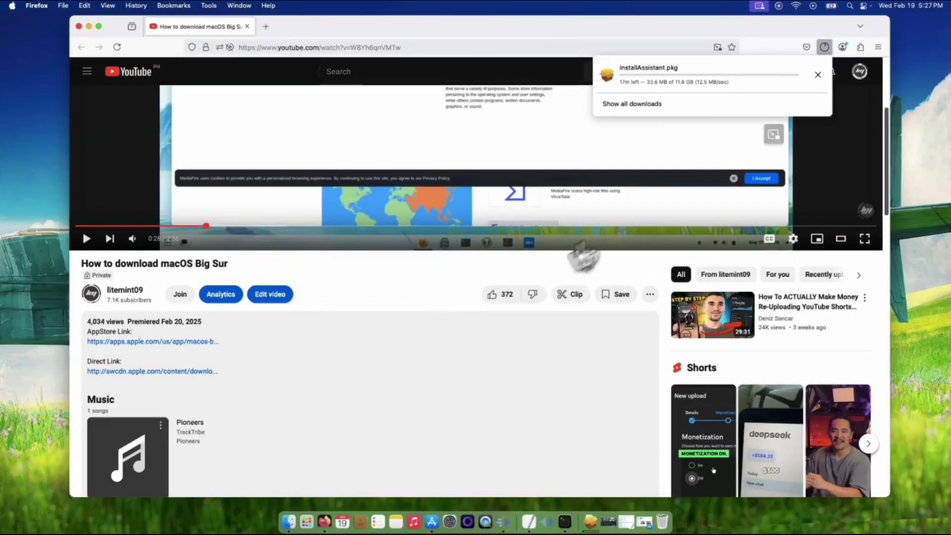
# - Relaunch Terminal with a larger font and rerun the continuous ping to swcdn.apple.com
pyautogui.click(849, 5)
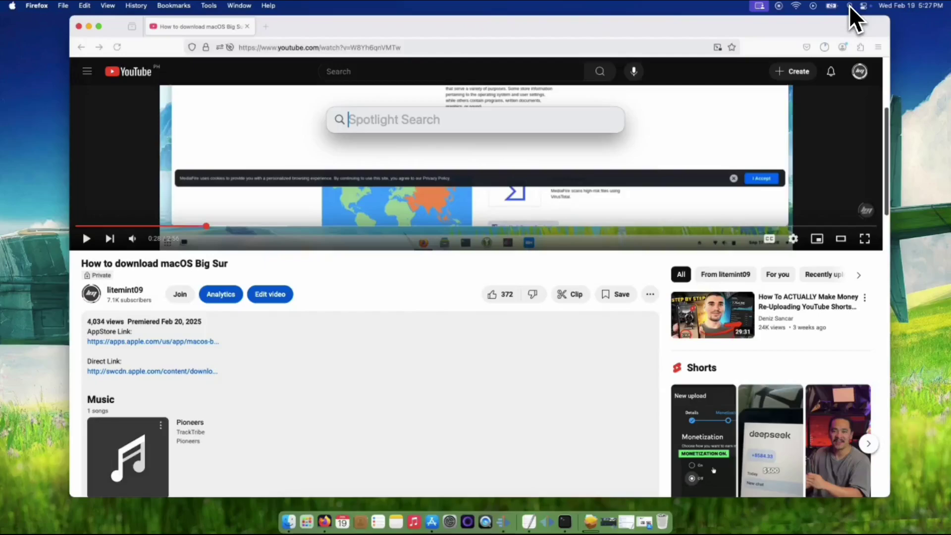
pyautogui.write('terminal')
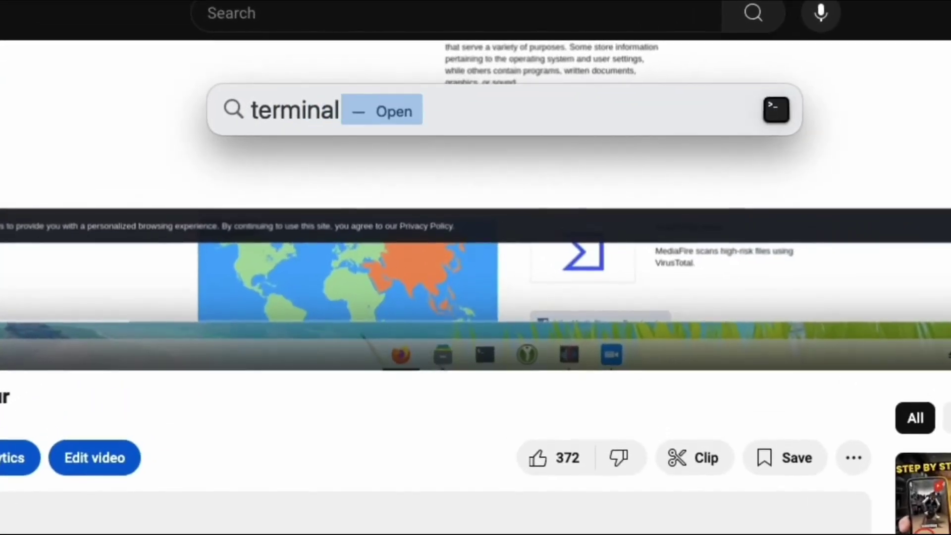
pyautogui.press('Return')
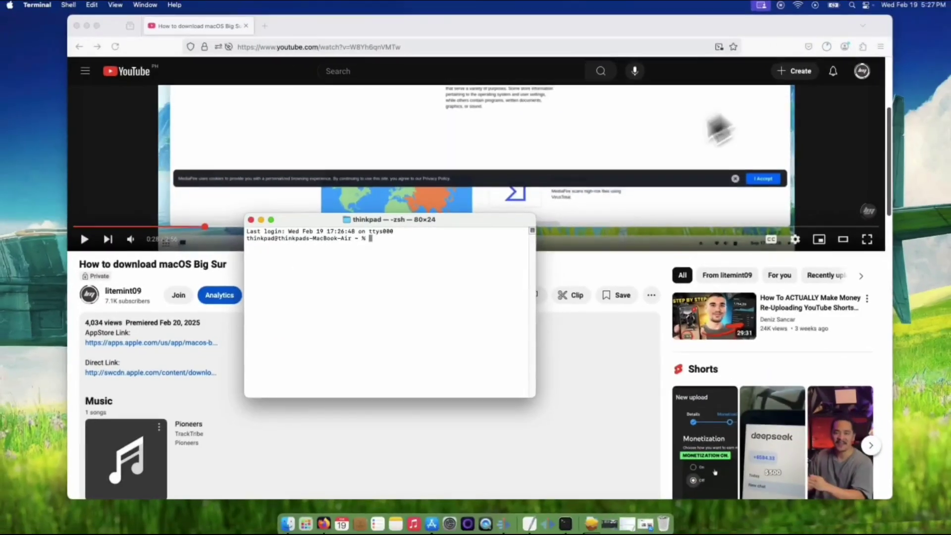
pyautogui.press('super+plus')
pyautogui.press('super+plus')
pyautogui.press('super+plus')
pyautogui.press('super+plus')
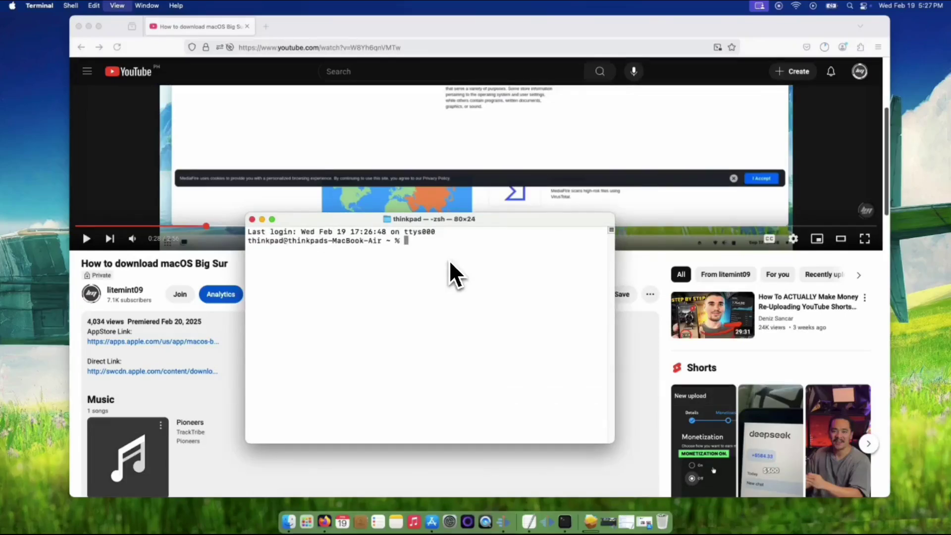
pyautogui.write('ping swcdn.apple.com')
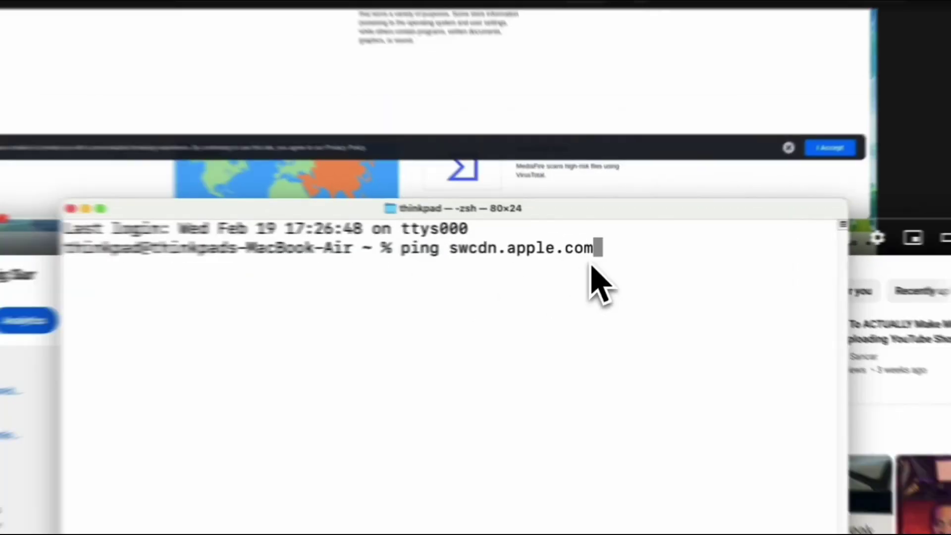
pyautogui.press('Return')
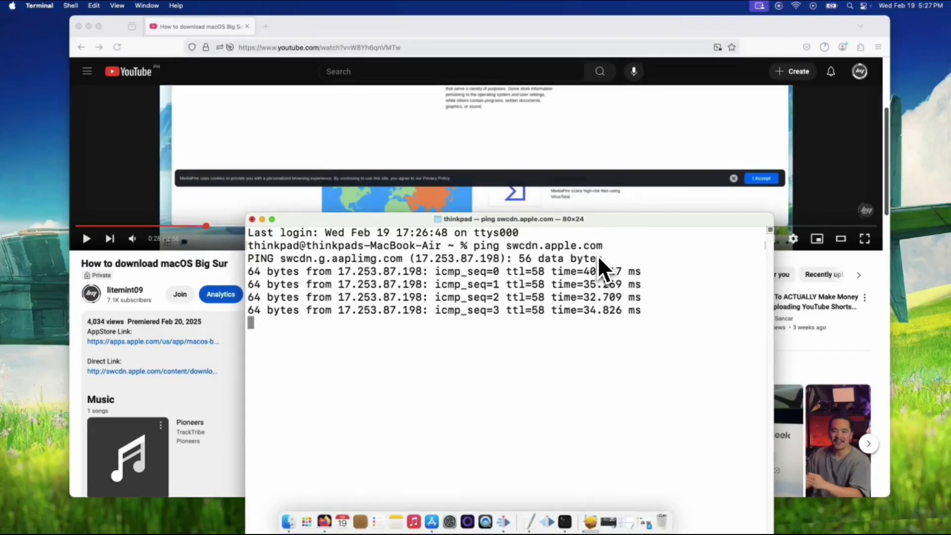
pyautogui.click(824, 47)
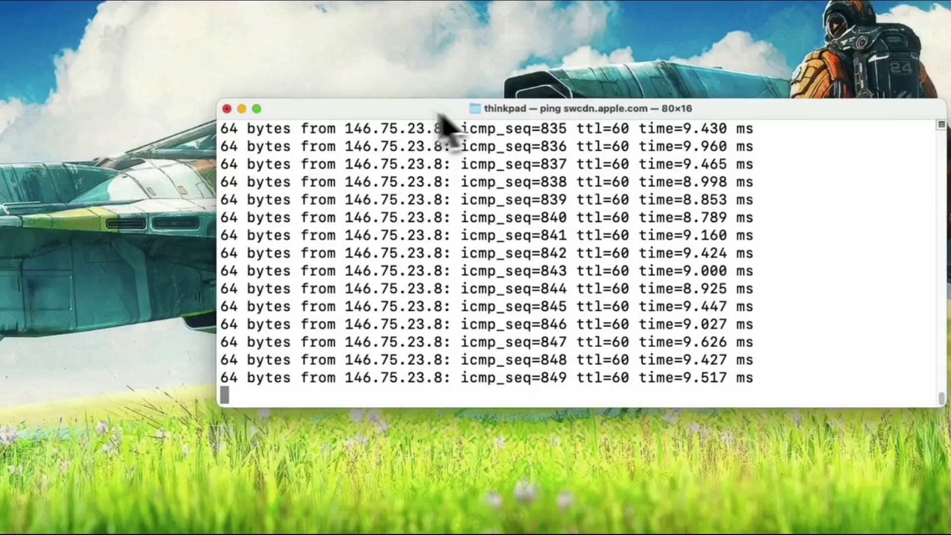
# - Close Terminal, terminating the ping, and open InstallAssistant.pkg from the Downloads stack
pyautogui.click(227, 109)
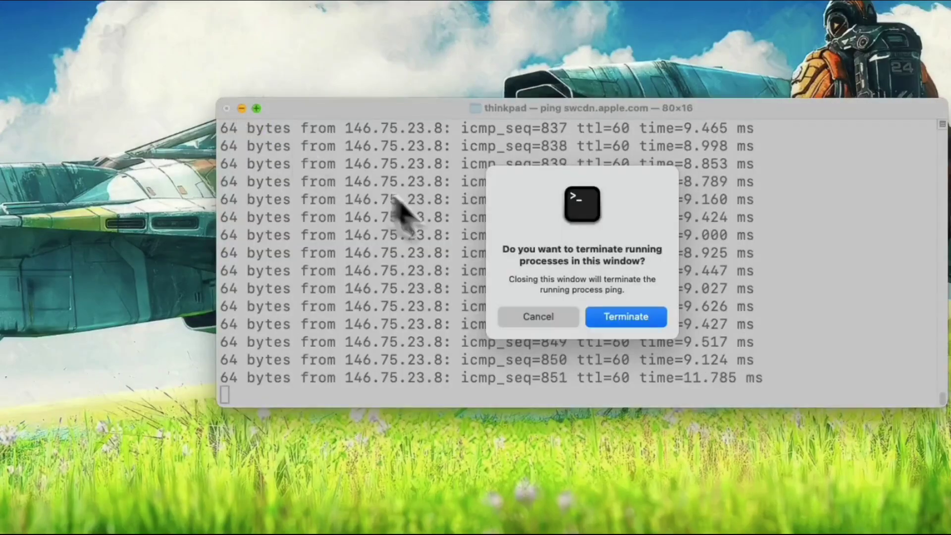
pyautogui.click(617, 317)
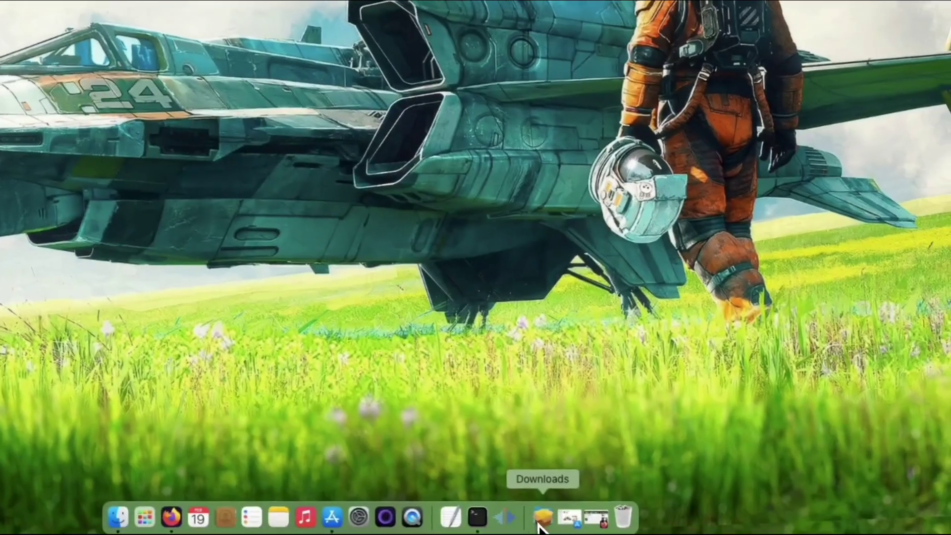
pyautogui.click(541, 515)
pyautogui.click(546, 479)
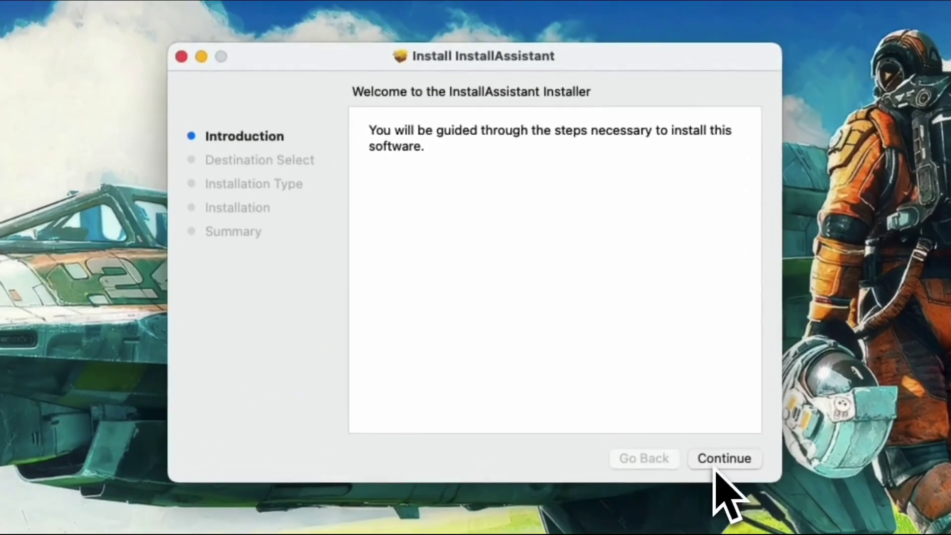
# - Install the InstallAssistant package onto SequoiaSSD, authorising with the admin password
pyautogui.click(708, 451)
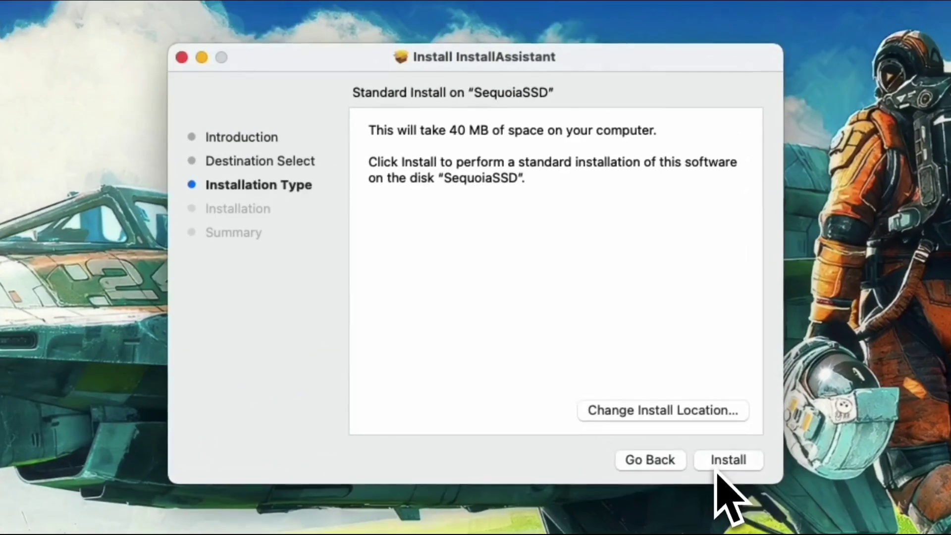
pyautogui.click(685, 413)
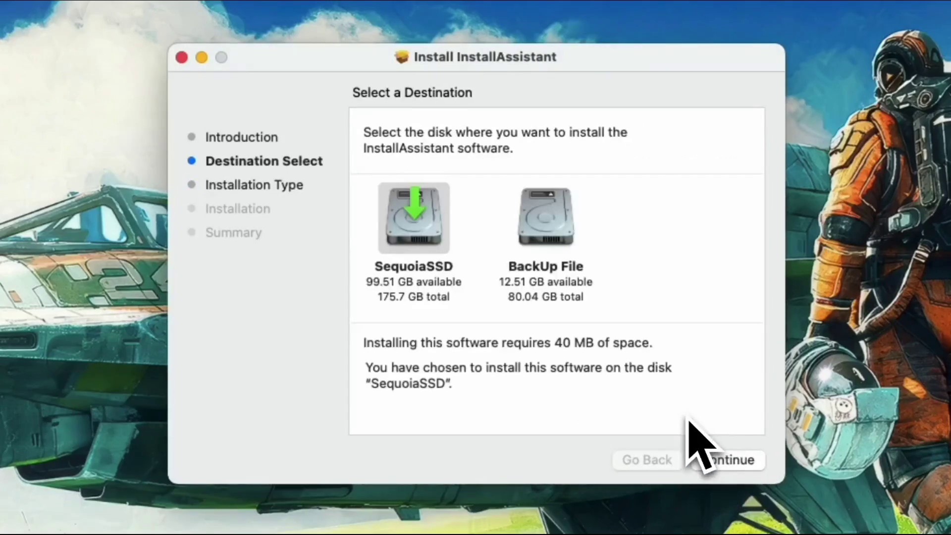
pyautogui.click(529, 243)
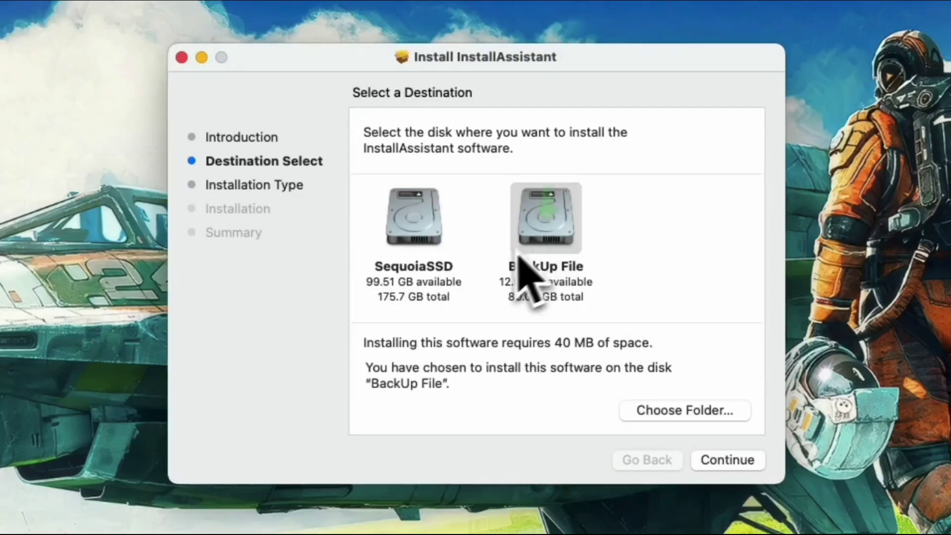
pyautogui.click(391, 248)
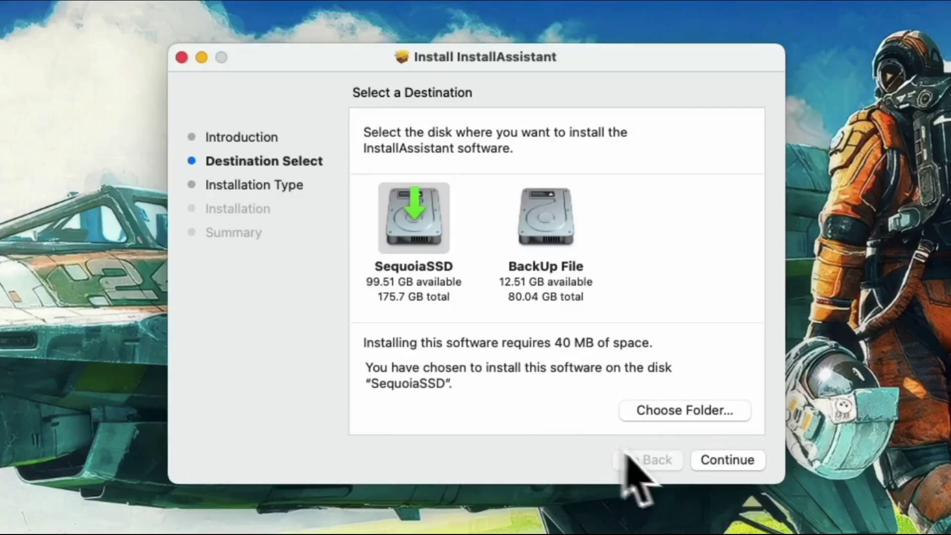
pyautogui.click(727, 460)
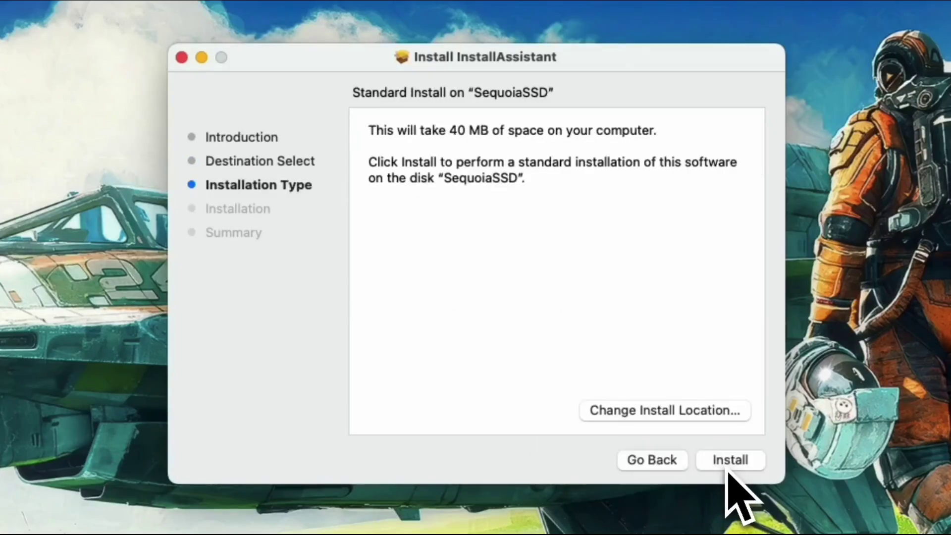
pyautogui.click(727, 470)
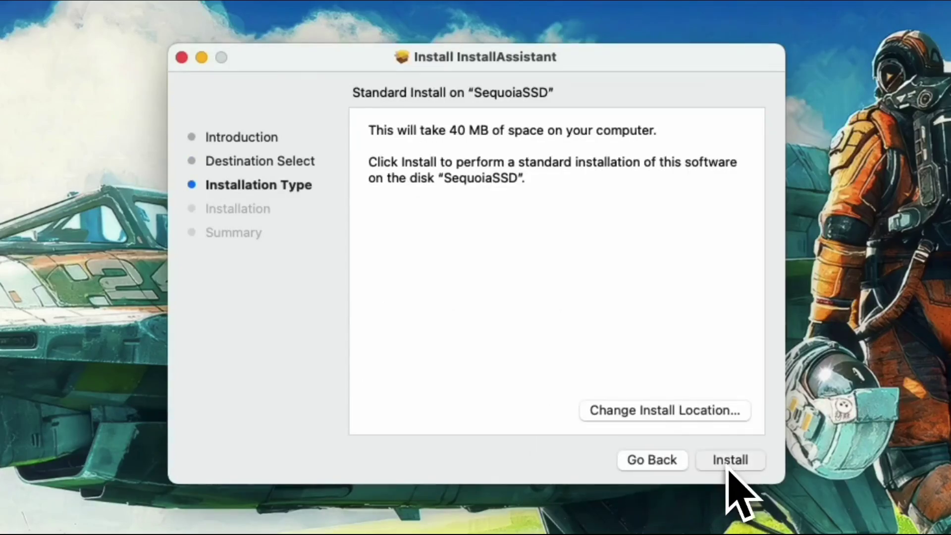
pyautogui.write('••')
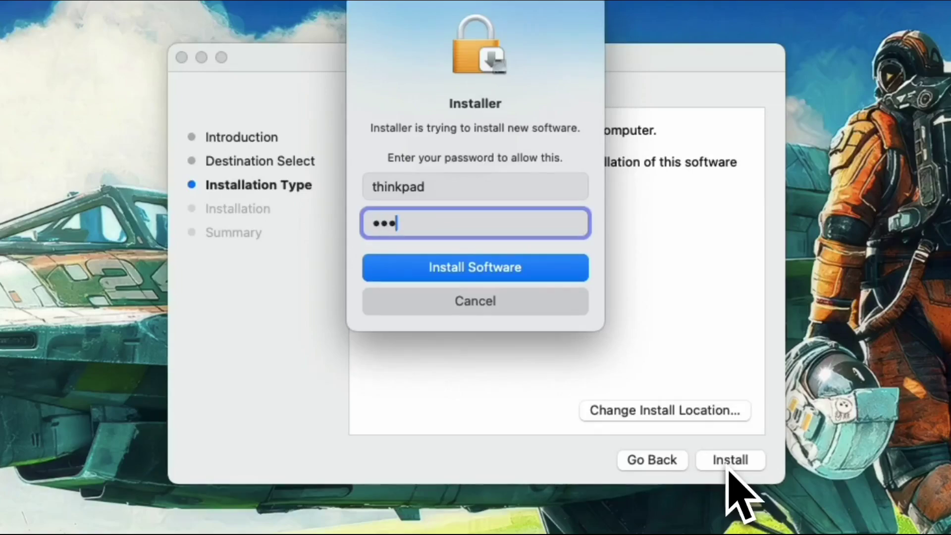
pyautogui.write('••')
pyautogui.press('Return')
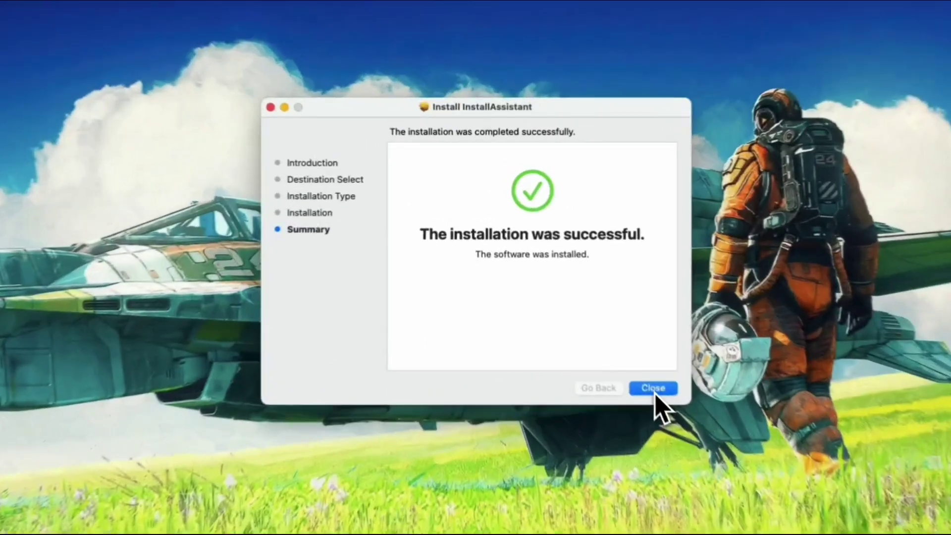
# - Close the installer's Summary page and send the InstallAssistant package to the Trash
pyautogui.click(602, 329)
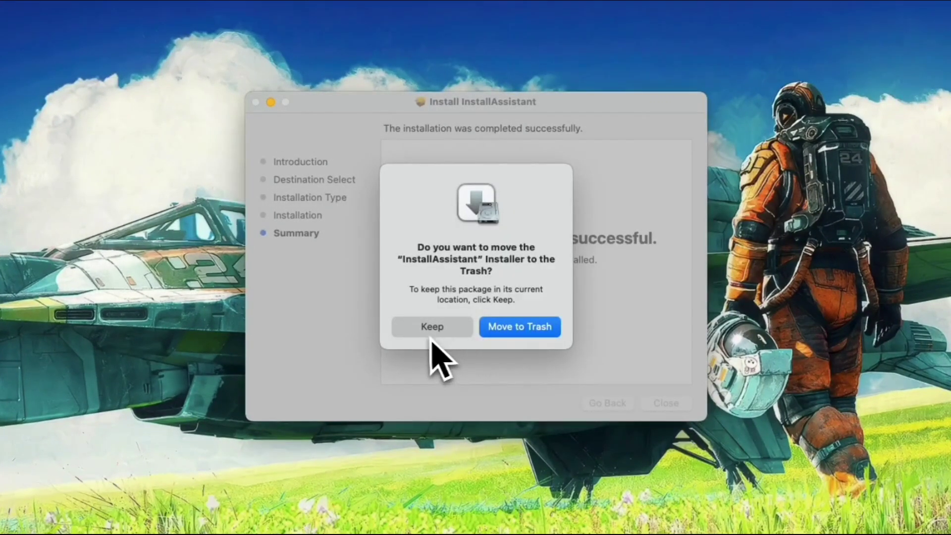
pyautogui.click(519, 333)
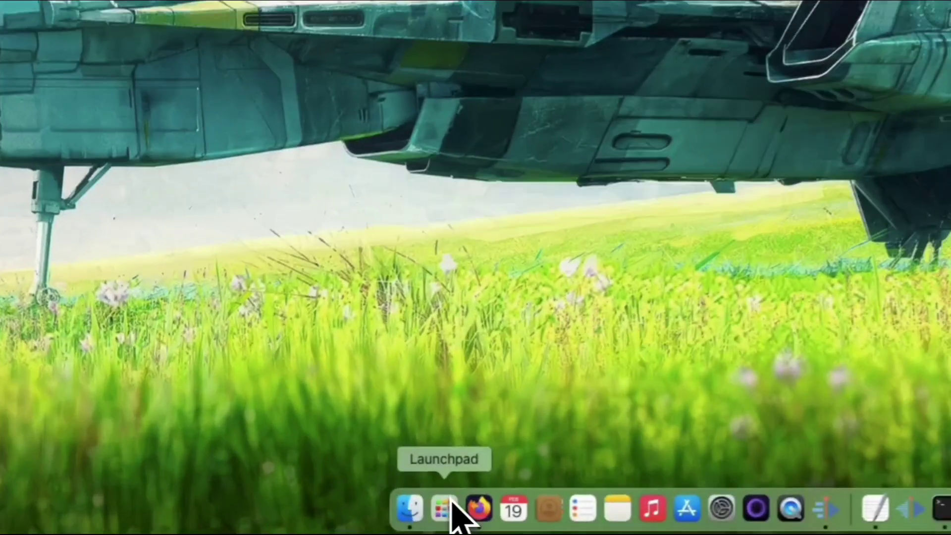
# - Find Install macOS Big Sur on Launchpad's second page, then open a Finder window
pyautogui.click(332, 518)
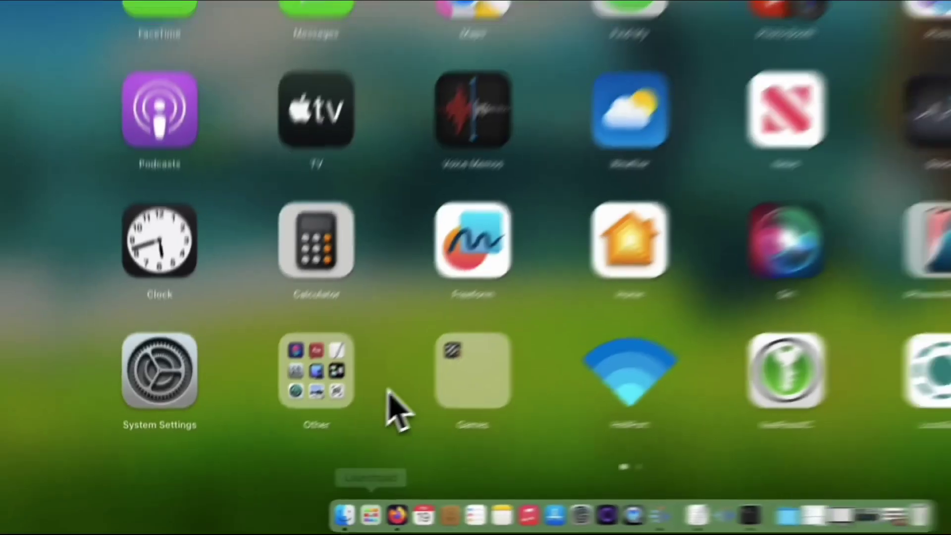
pyautogui.hscroll(3, 324, 409)
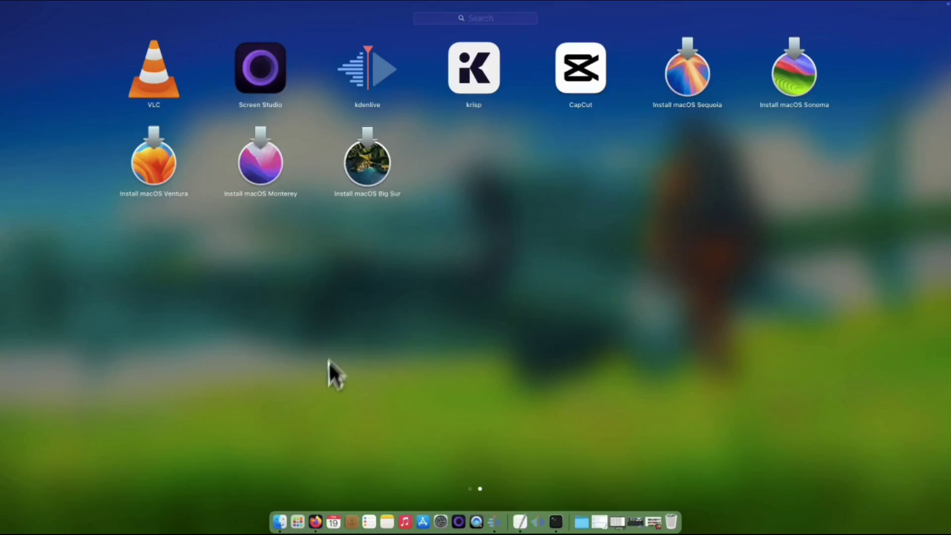
pyautogui.click(281, 521)
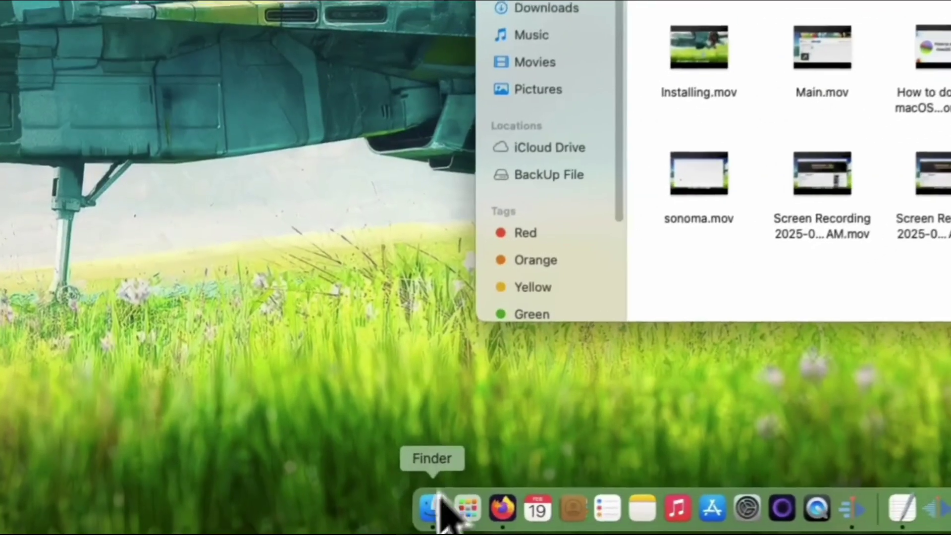